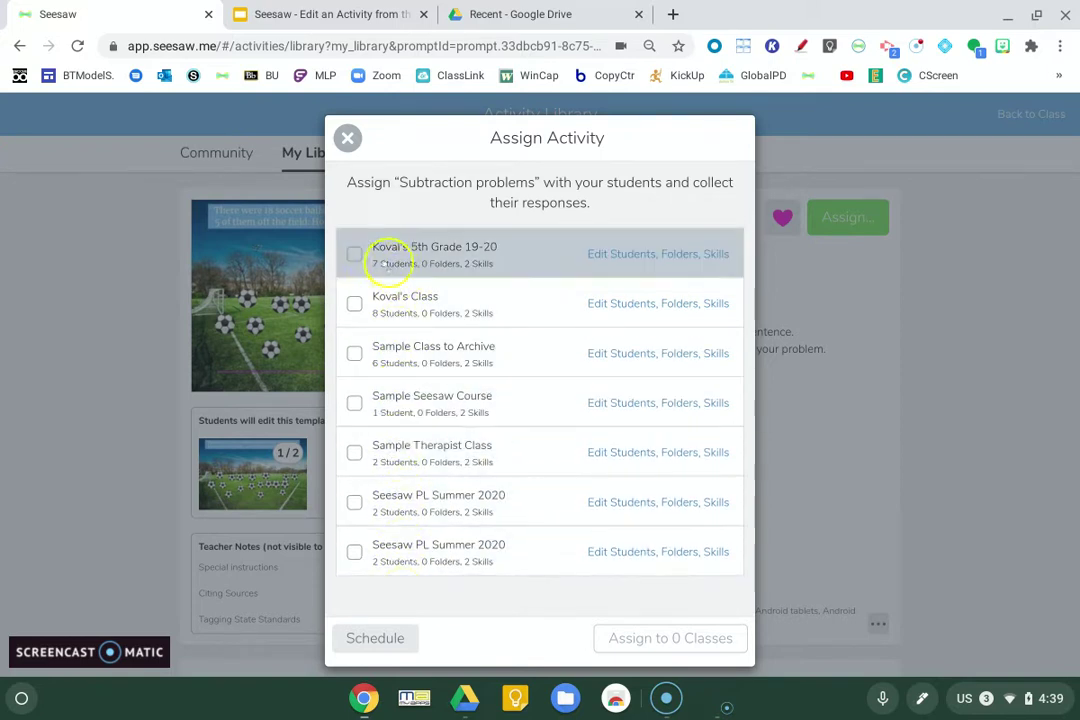
Step: Tick the 5th Grade 19-20 class and the second Seesaw PL Summer 2020 class for the activity
left_click(354, 254)
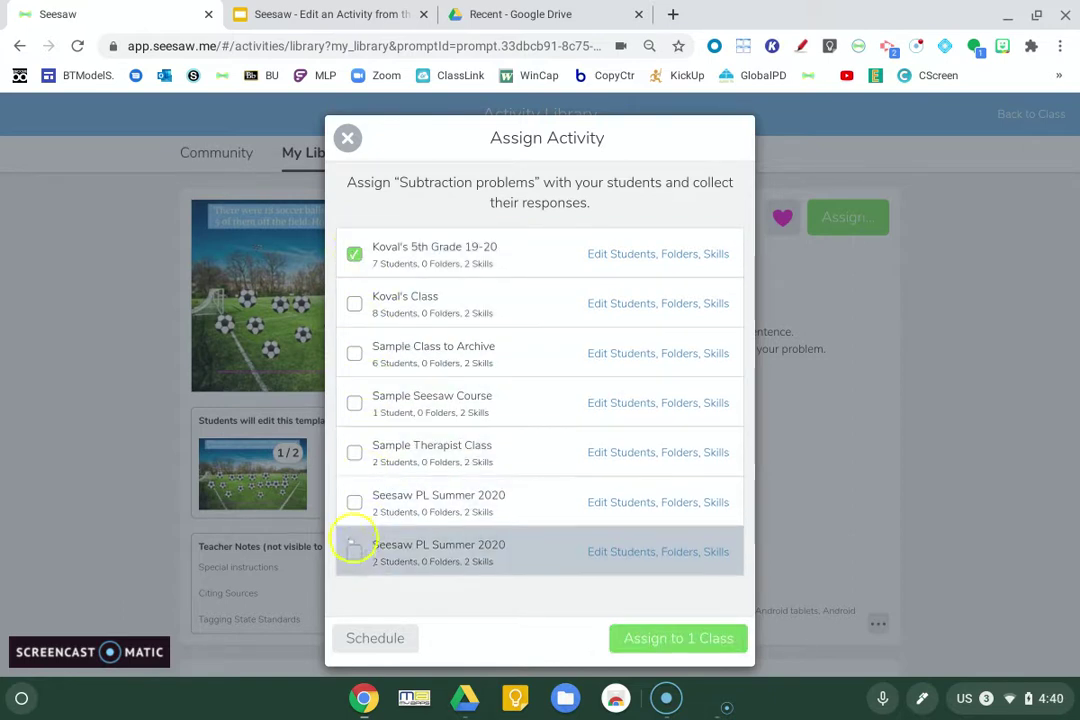
left_click(354, 551)
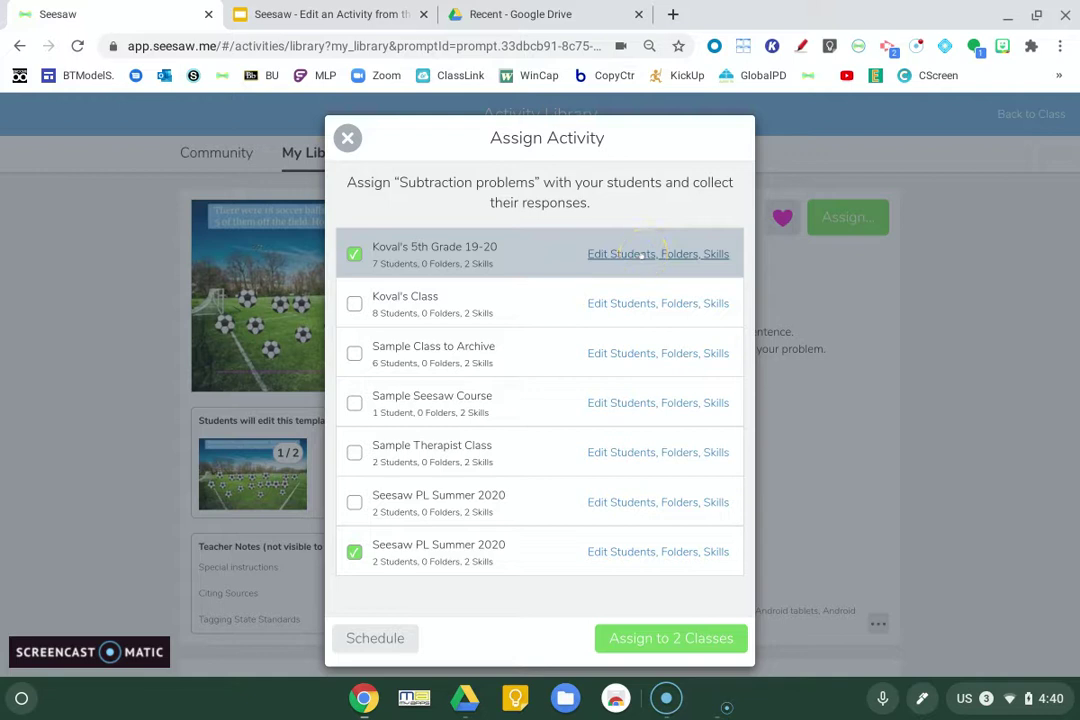
left_click(640, 254)
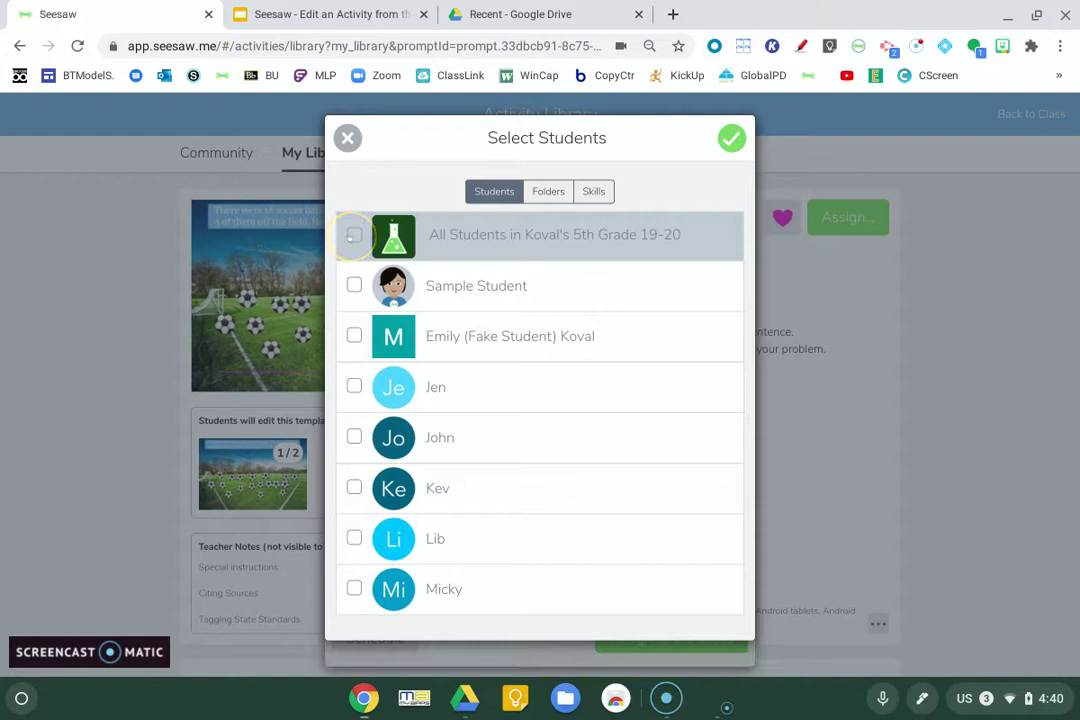
Step: In the 5th Grade class, select only Sample Student and the next three students instead of all students
left_click(354, 236)
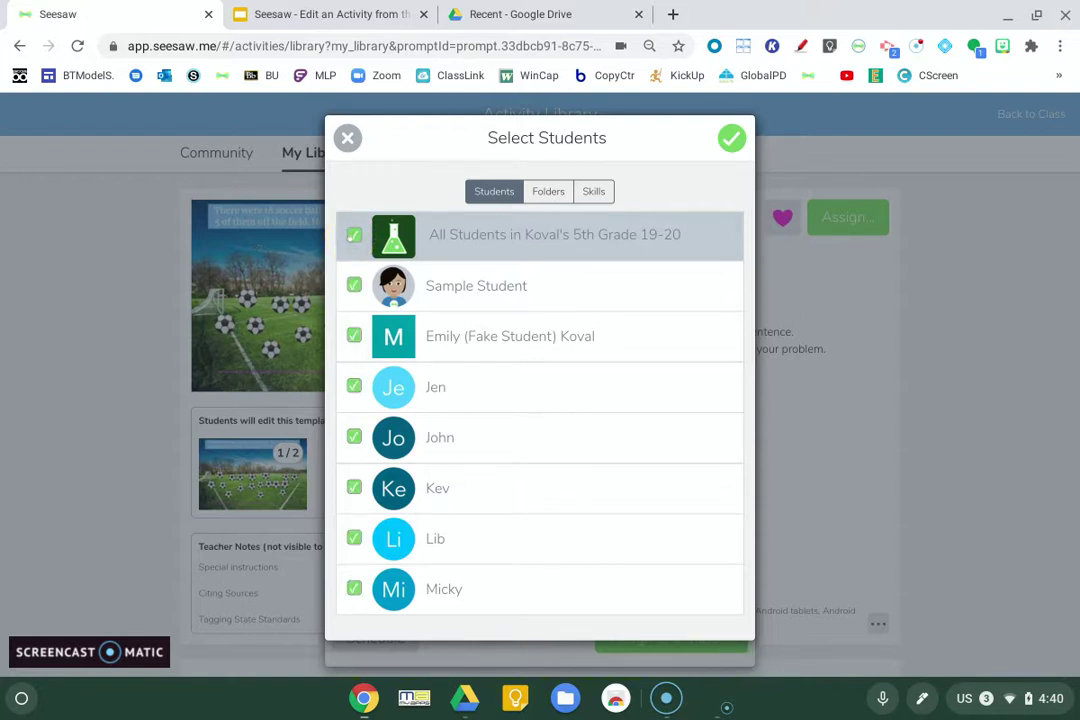
left_click(354, 236)
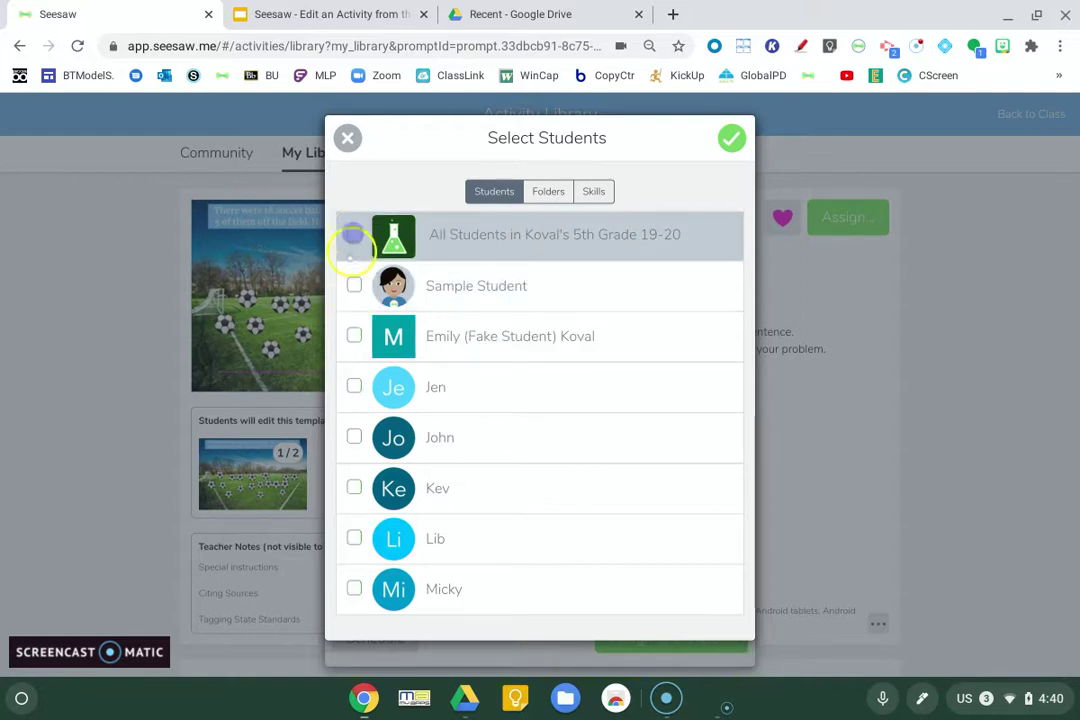
left_click(354, 286)
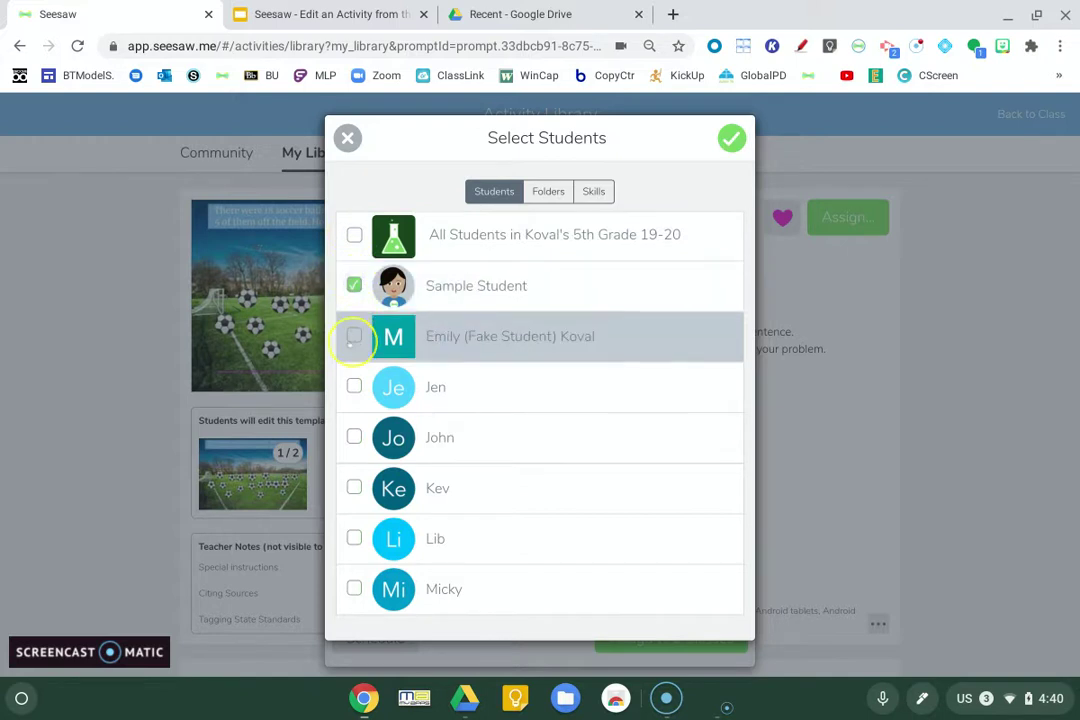
left_click(354, 336)
left_click(354, 387)
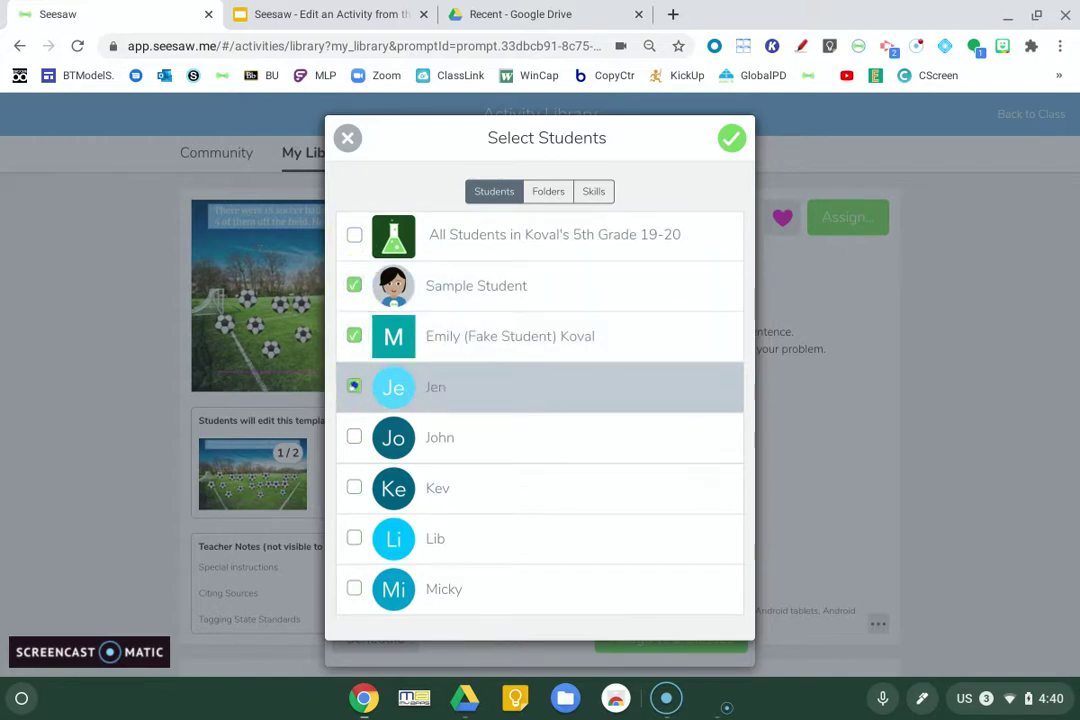
left_click(354, 437)
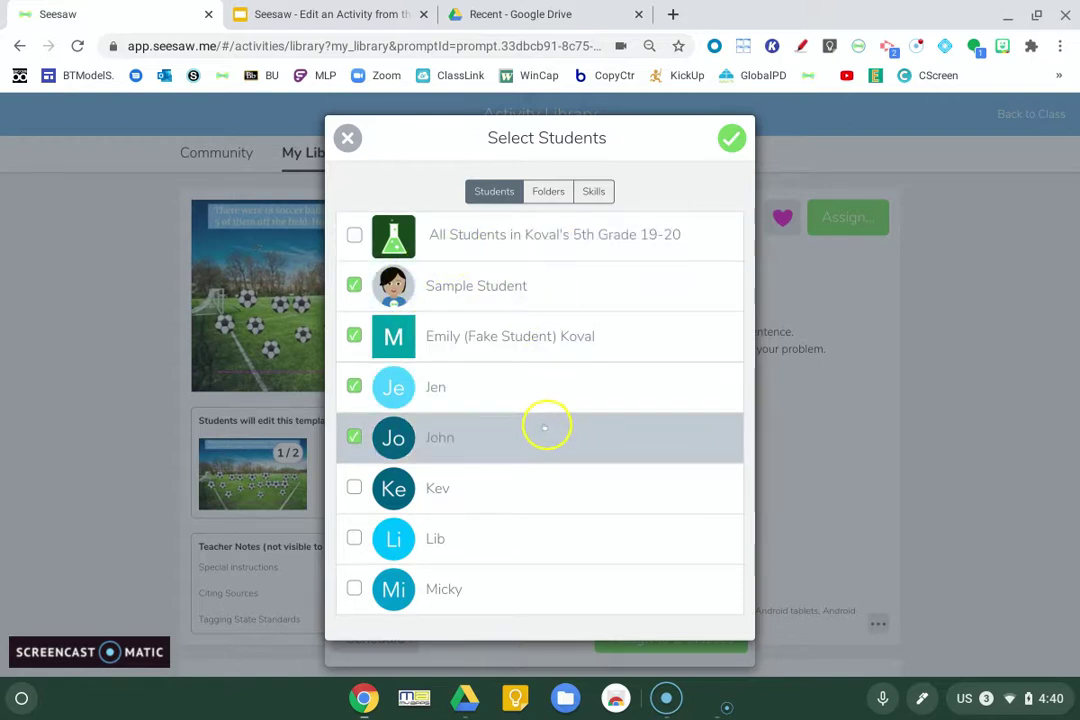
Step: Create a light-blue folder named 'Math - Subtraction' and tick it for the 5th Grade class
left_click(548, 191)
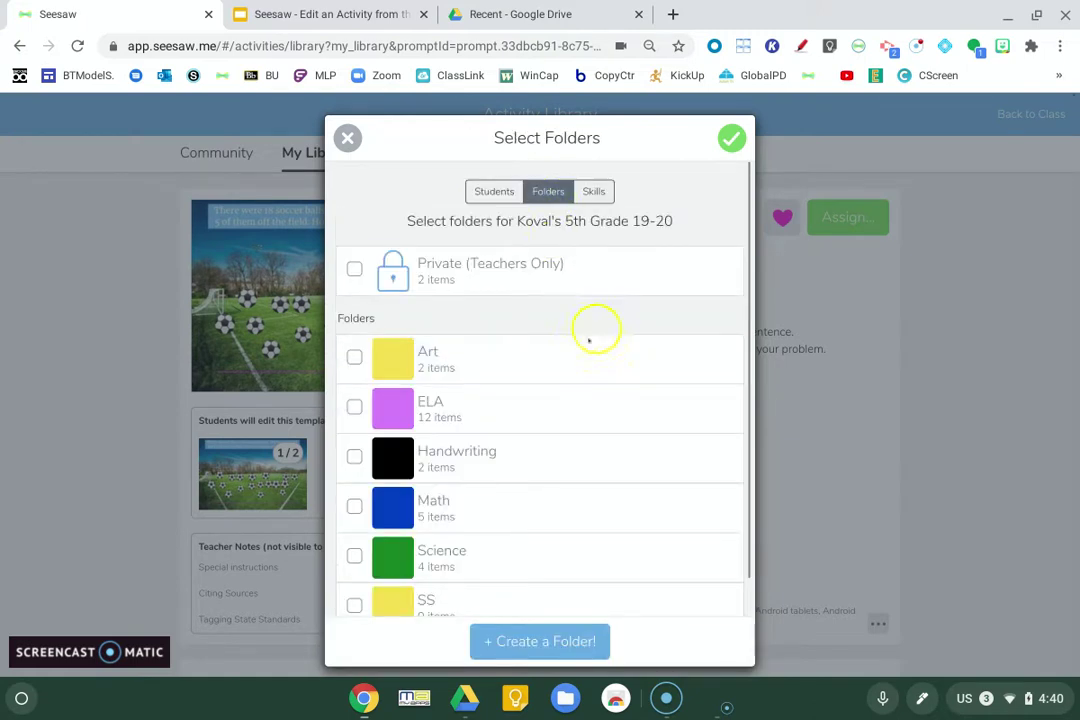
left_click(545, 650)
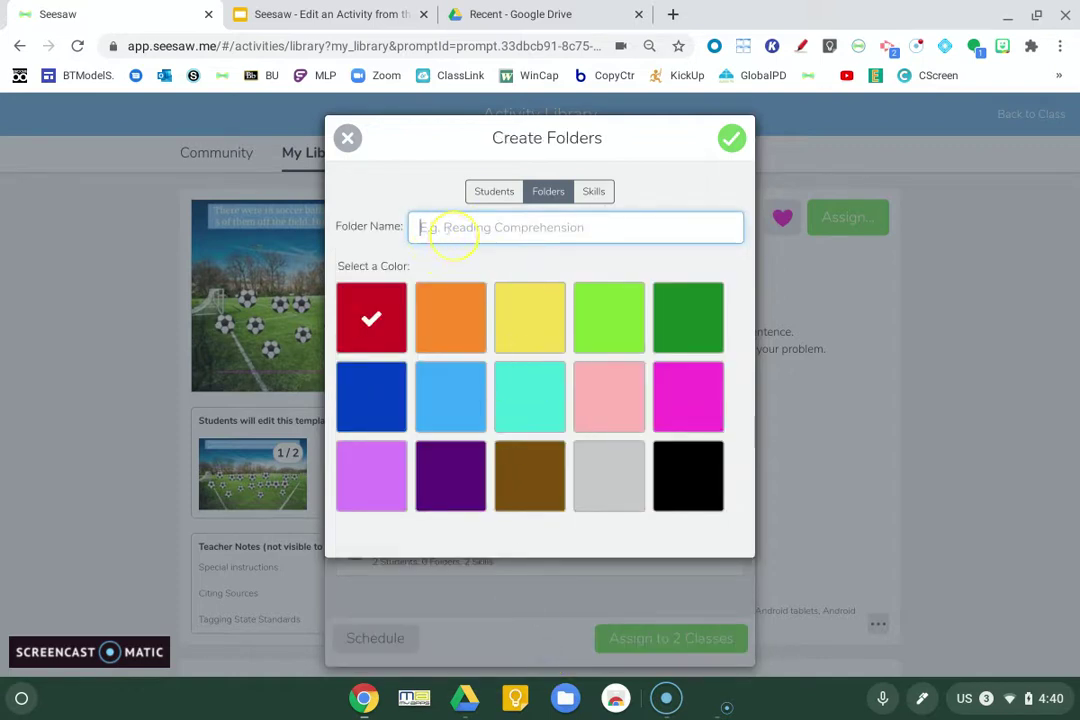
type("Math Sub")
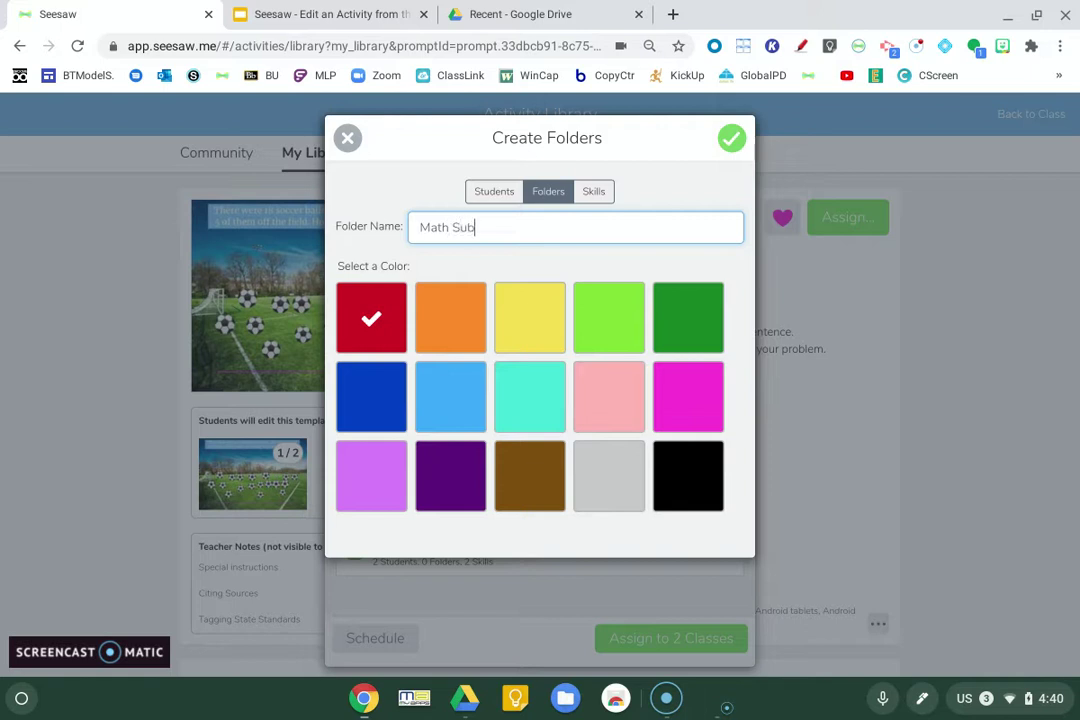
type("traction")
left_click(451, 227)
type("-")
left_click(465, 406)
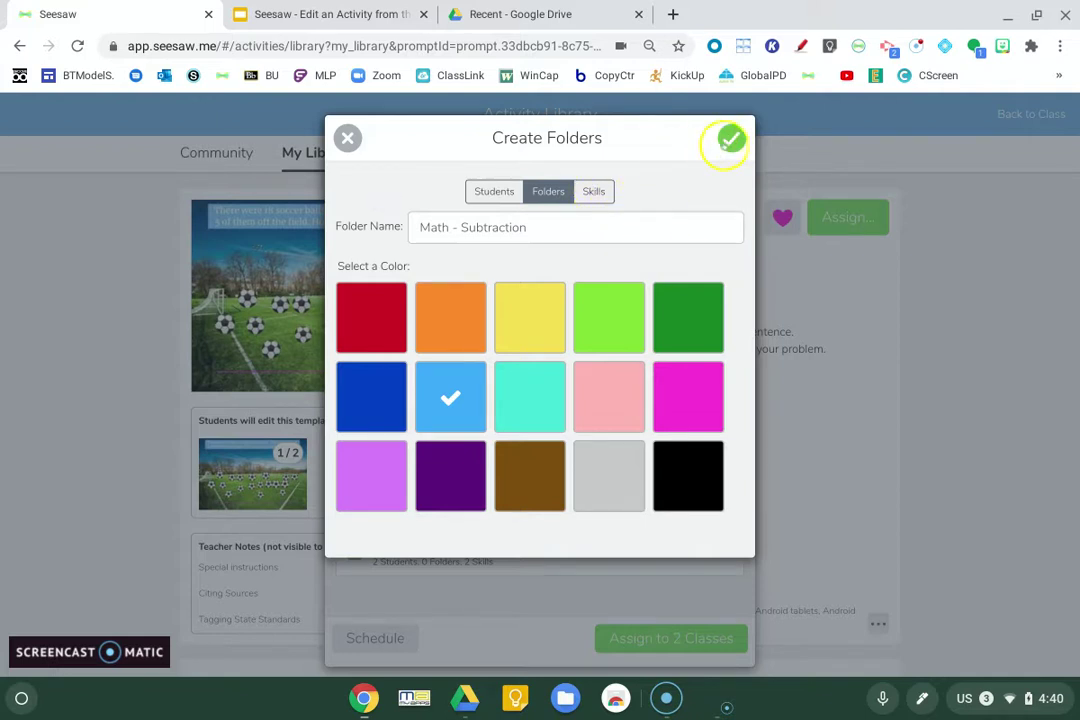
left_click(729, 140)
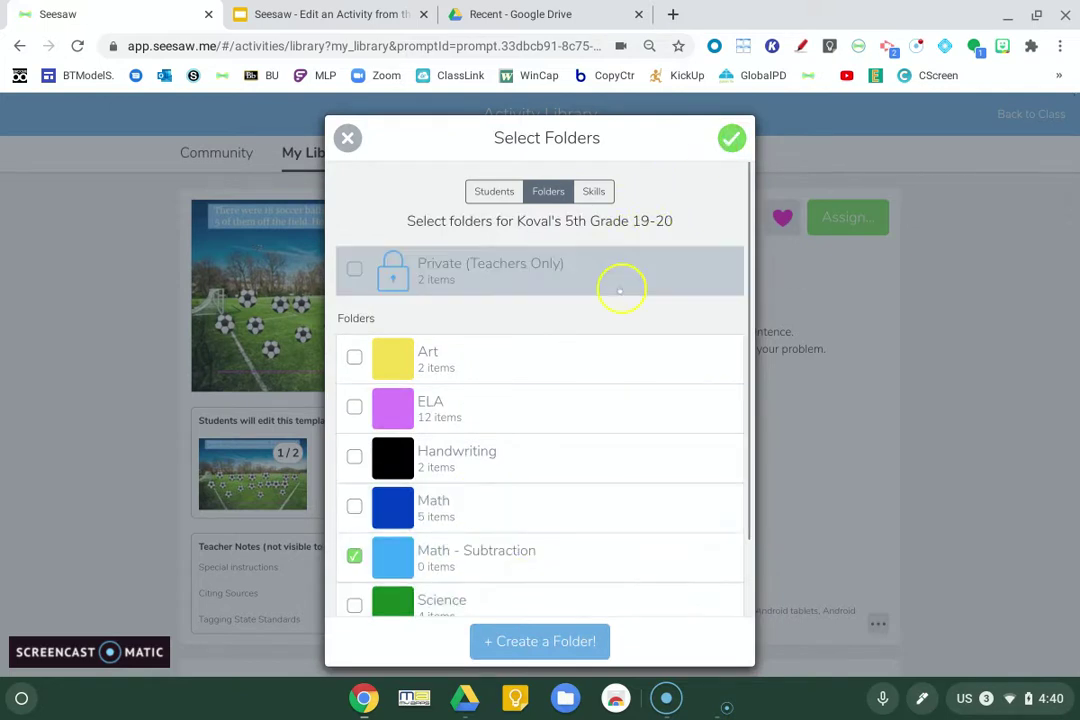
left_click(356, 557)
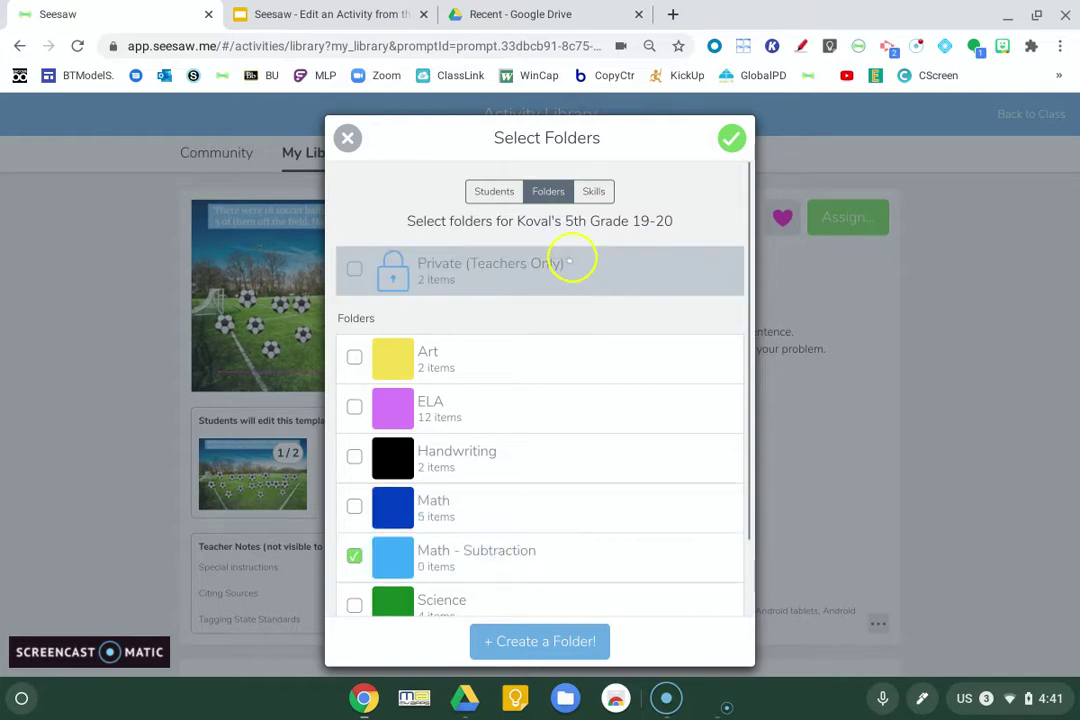
Step: Review the tagged skills, then confirm the four chosen students for the 5th Grade 19-20 class
left_click(592, 191)
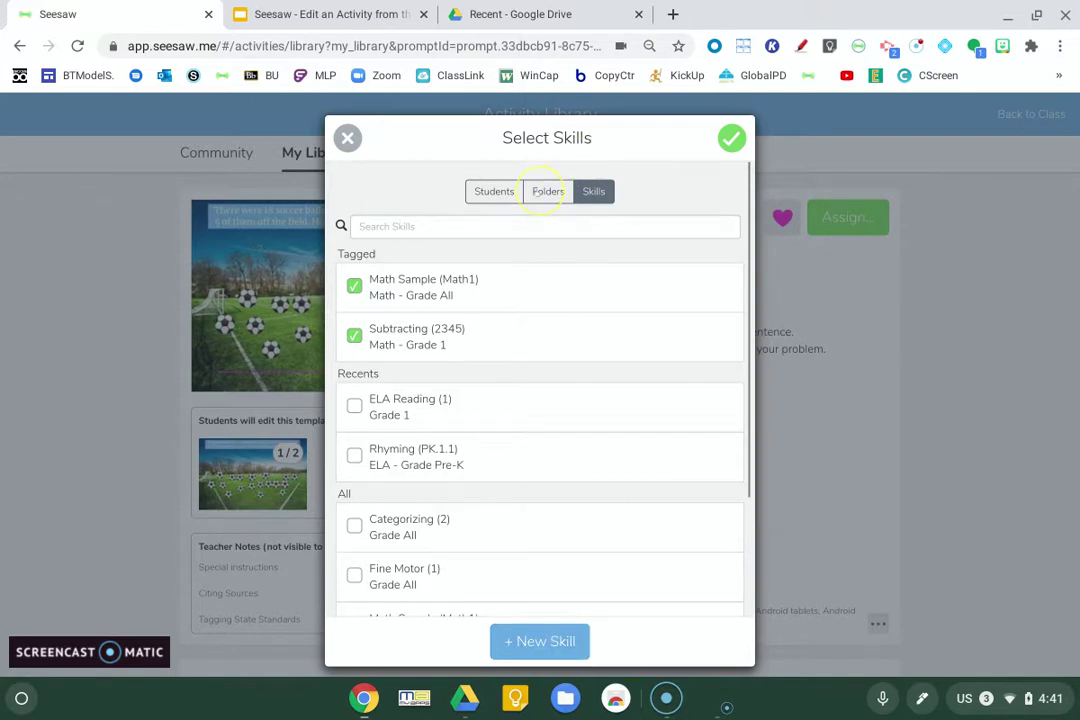
left_click(546, 191)
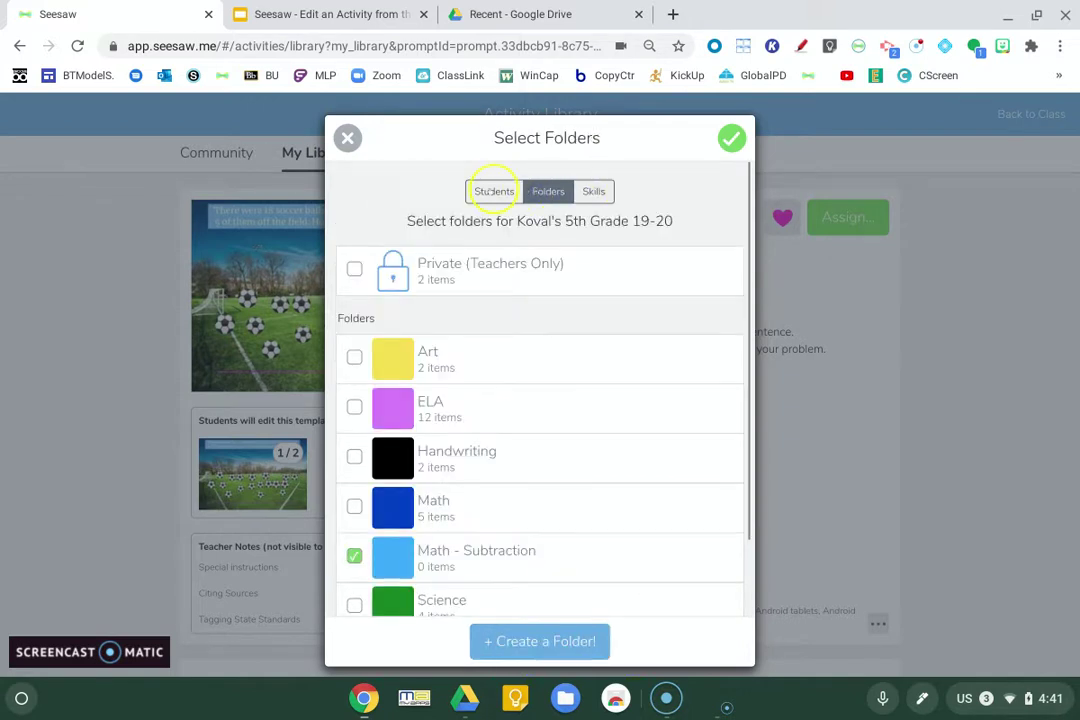
left_click(494, 191)
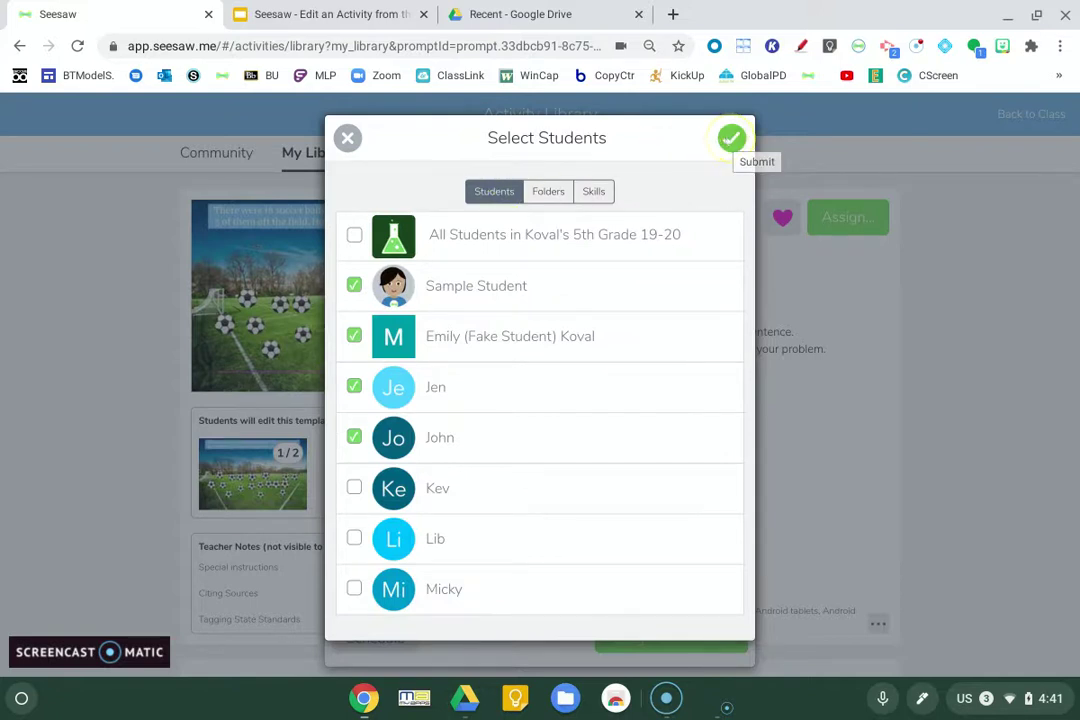
left_click(731, 137)
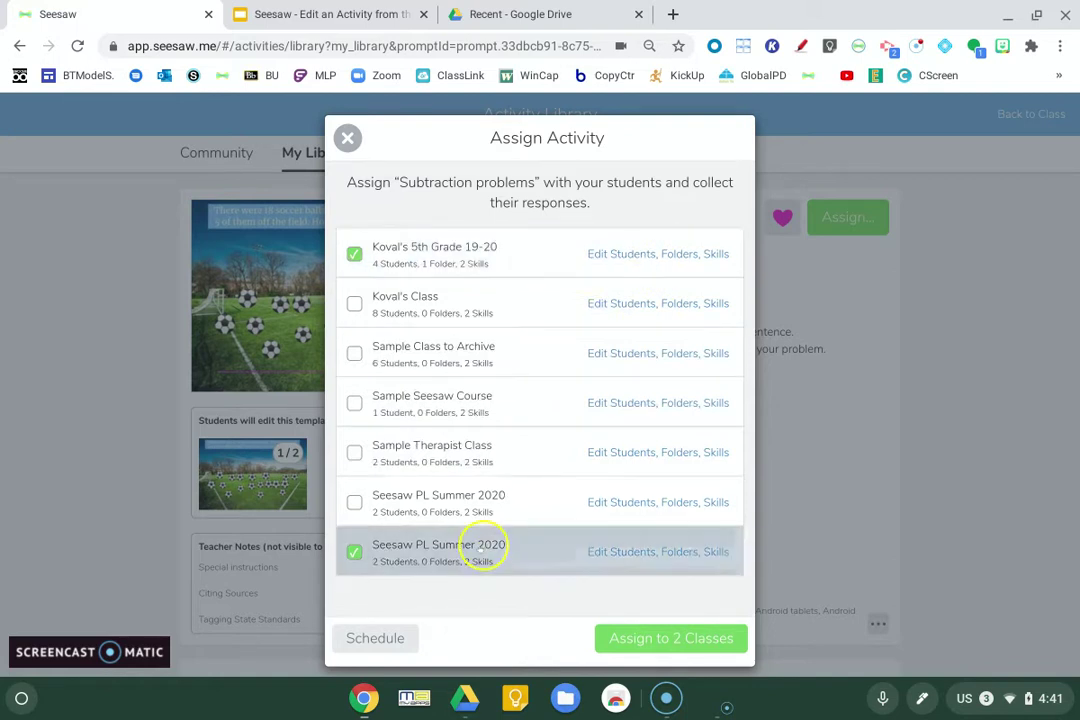
Step: For Seesaw PL Summer 2020, create a new blue folder named 'Math'
left_click(609, 551)
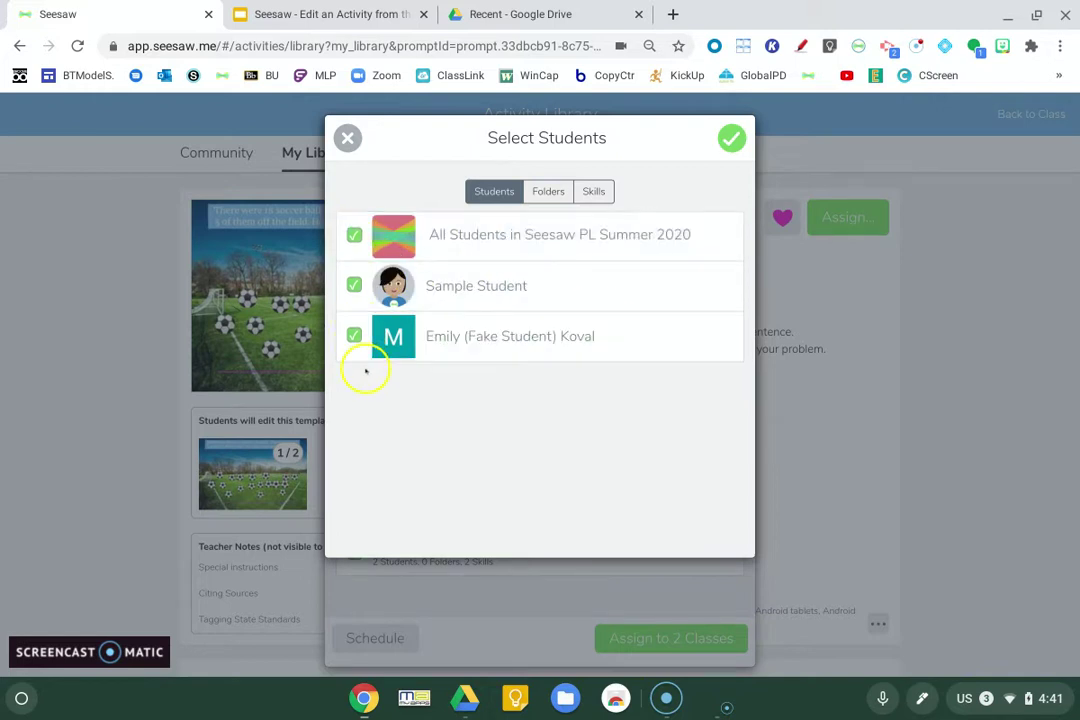
left_click(548, 191)
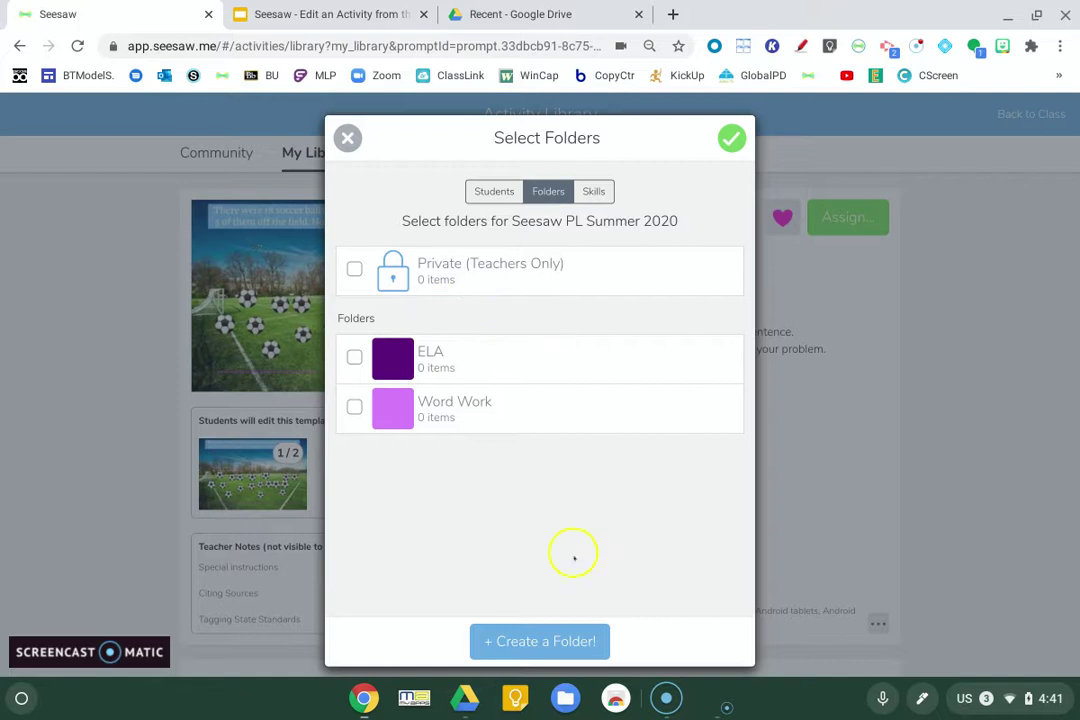
left_click(554, 636)
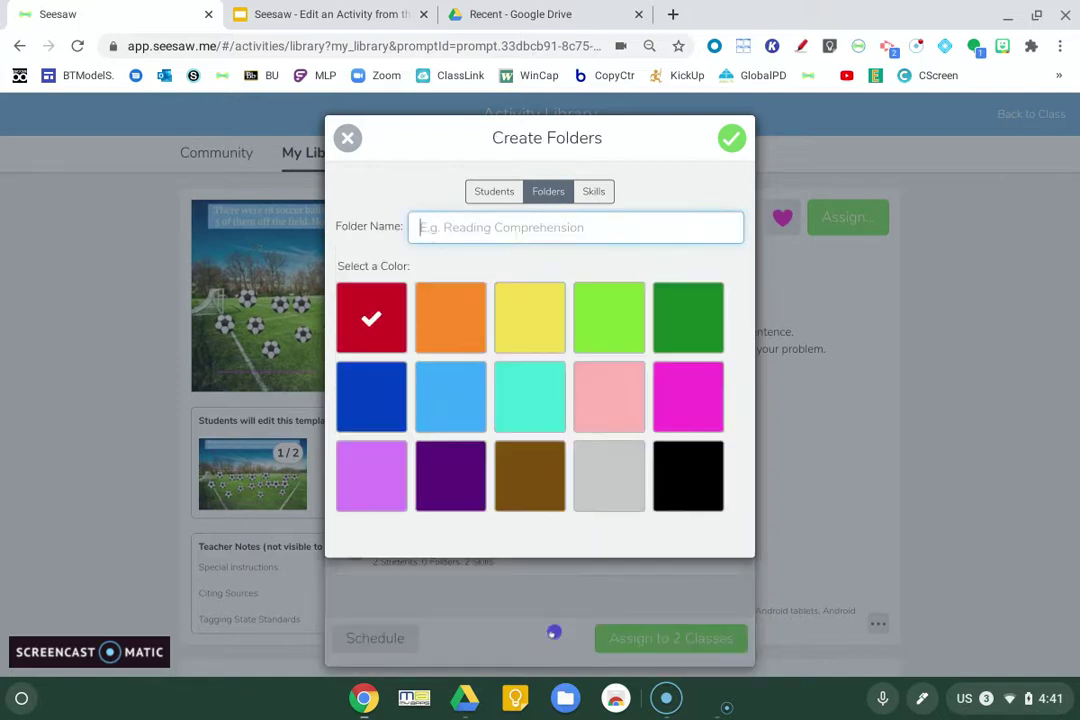
left_click(540, 230)
type("Math")
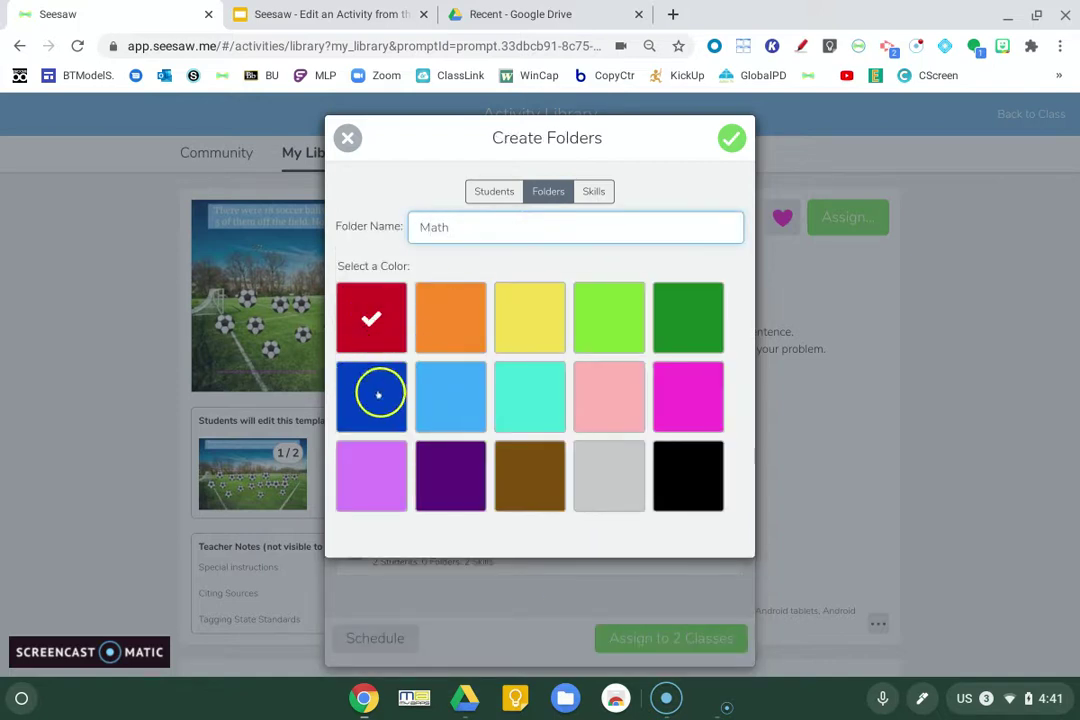
left_click(378, 395)
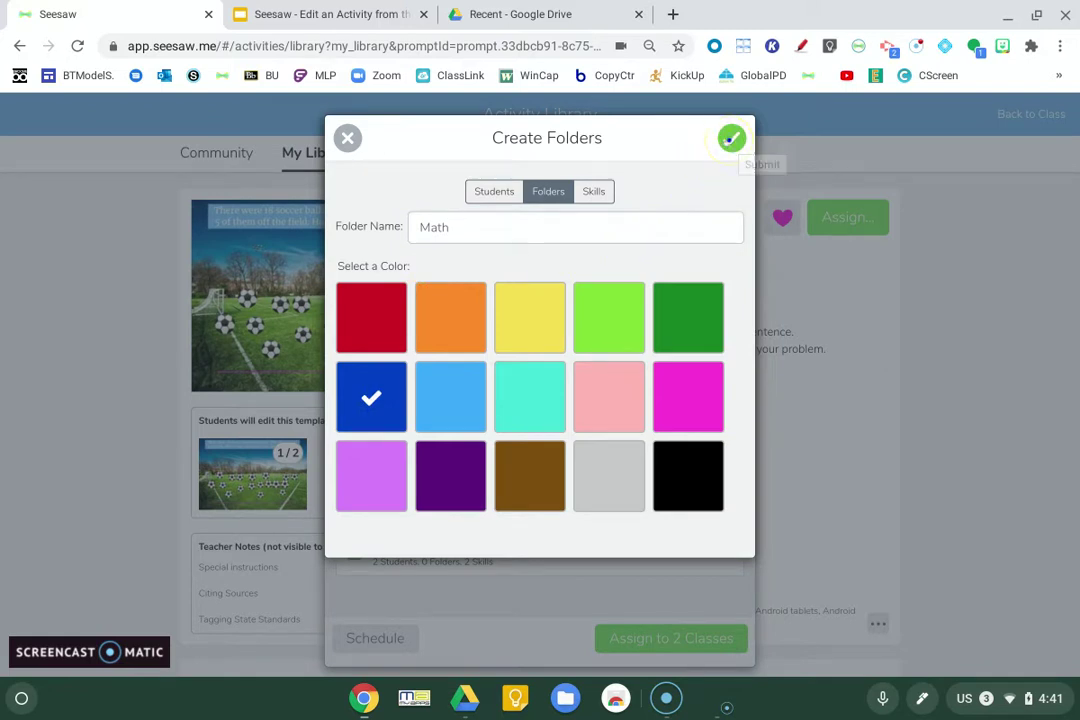
left_click(731, 138)
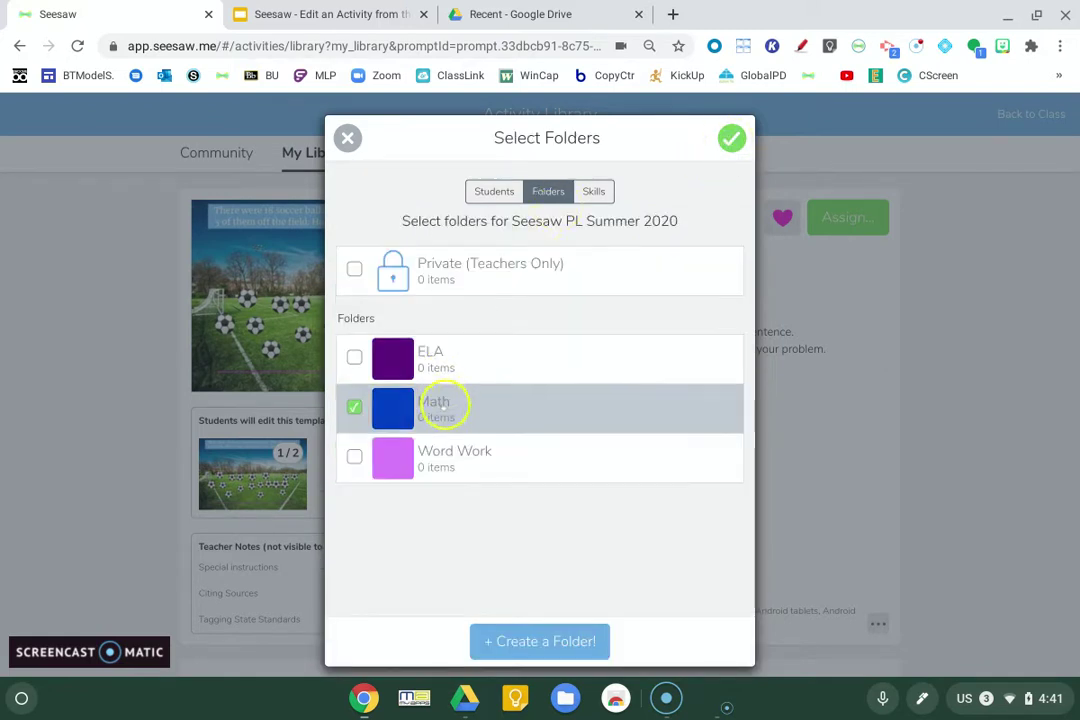
Step: Keep the Math Sample and Subtracting skills for Seesaw PL Summer 2020 and confirm its settings, then go to scheduling
left_click(594, 191)
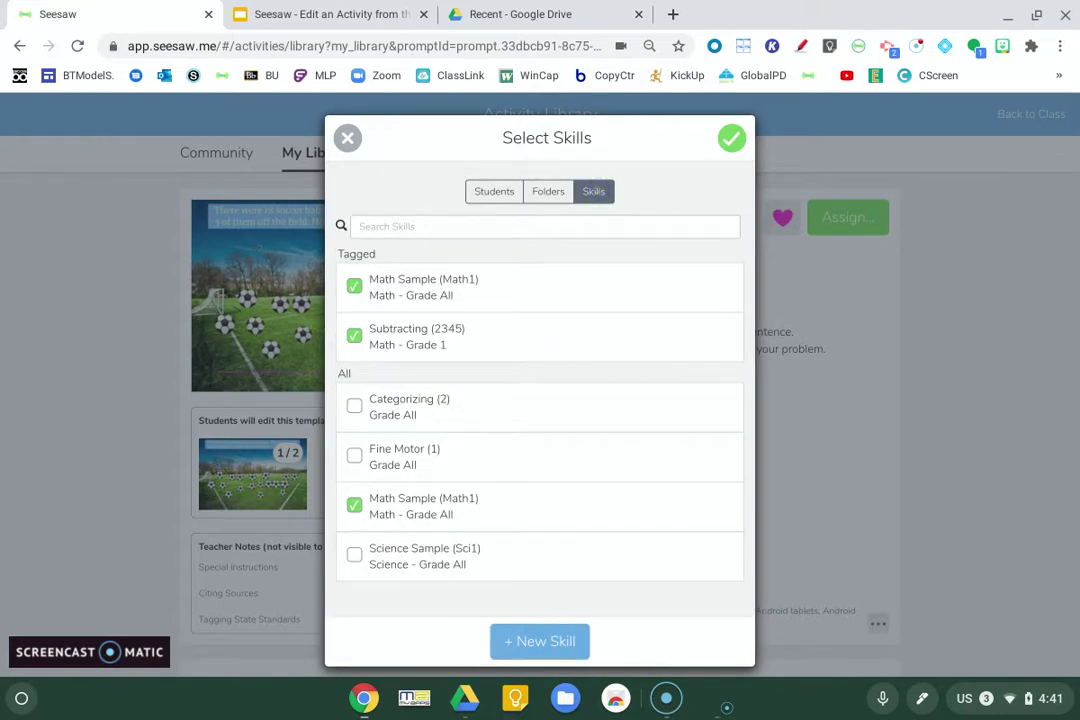
left_click(729, 136)
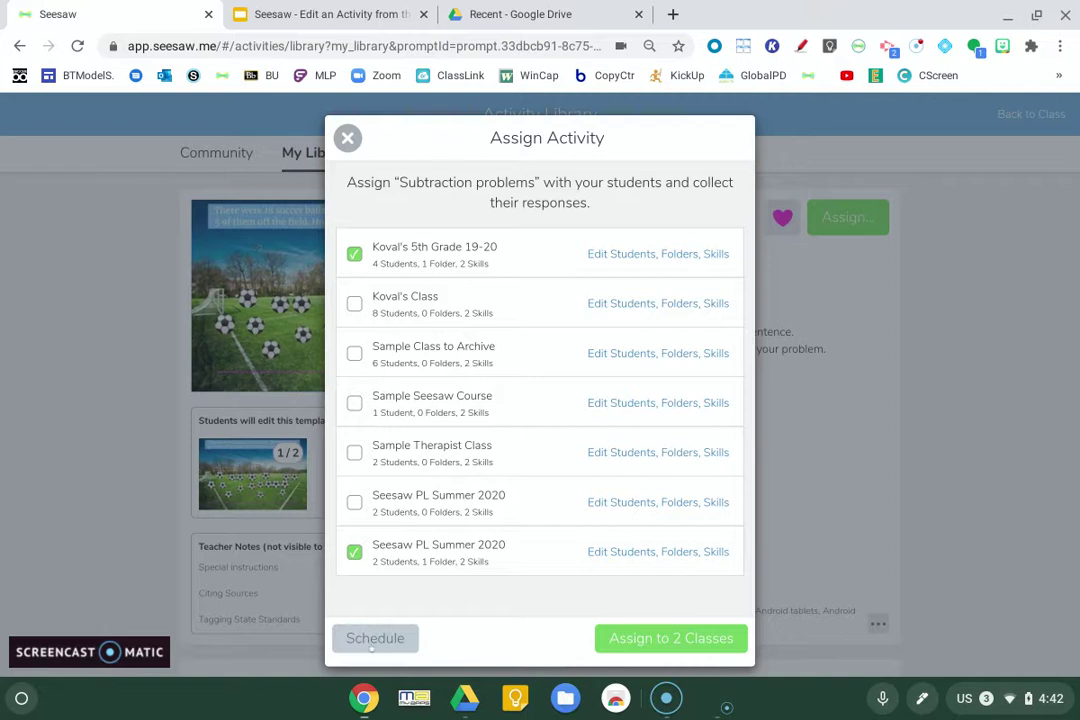
left_click(374, 640)
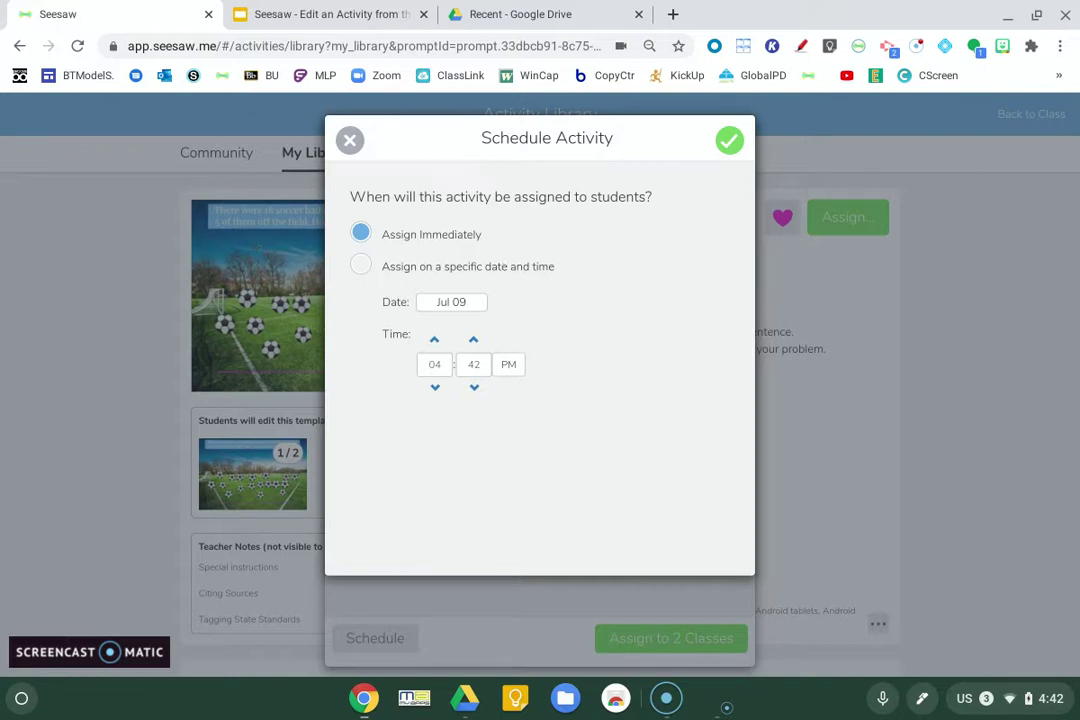
Step: Schedule the activity to be assigned on Jul 9, 2020 at 05:00 PM
left_click(361, 266)
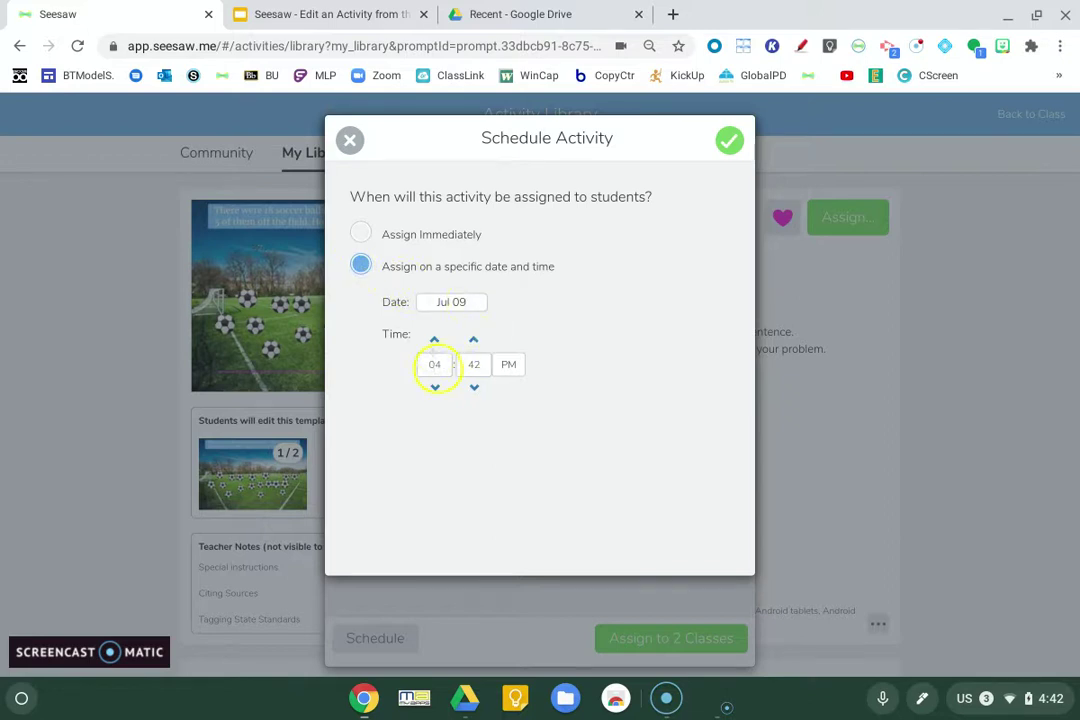
left_click(434, 340)
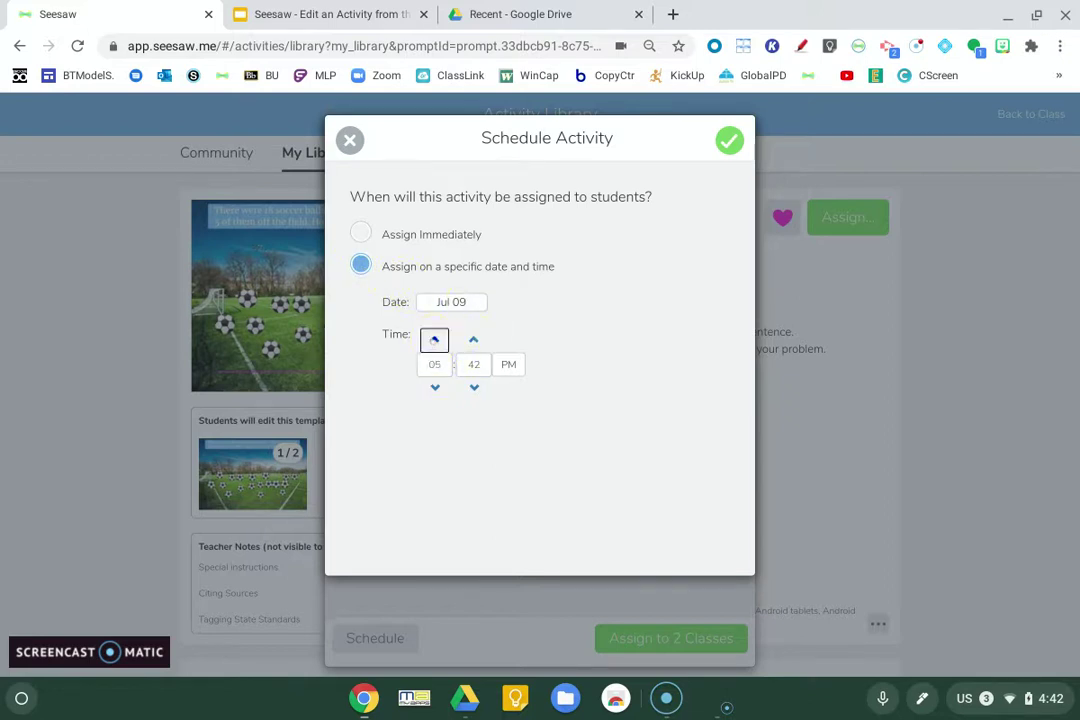
left_click(474, 364)
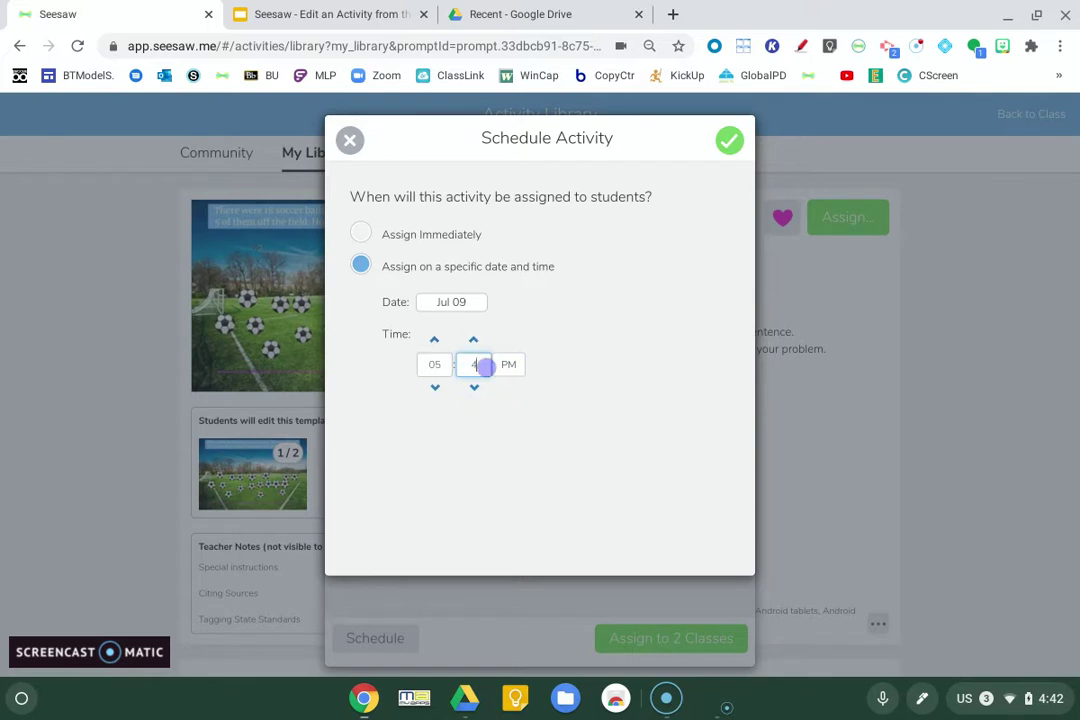
key("BackSpace")
key("BackSpace")
type("00")
left_click(569, 378)
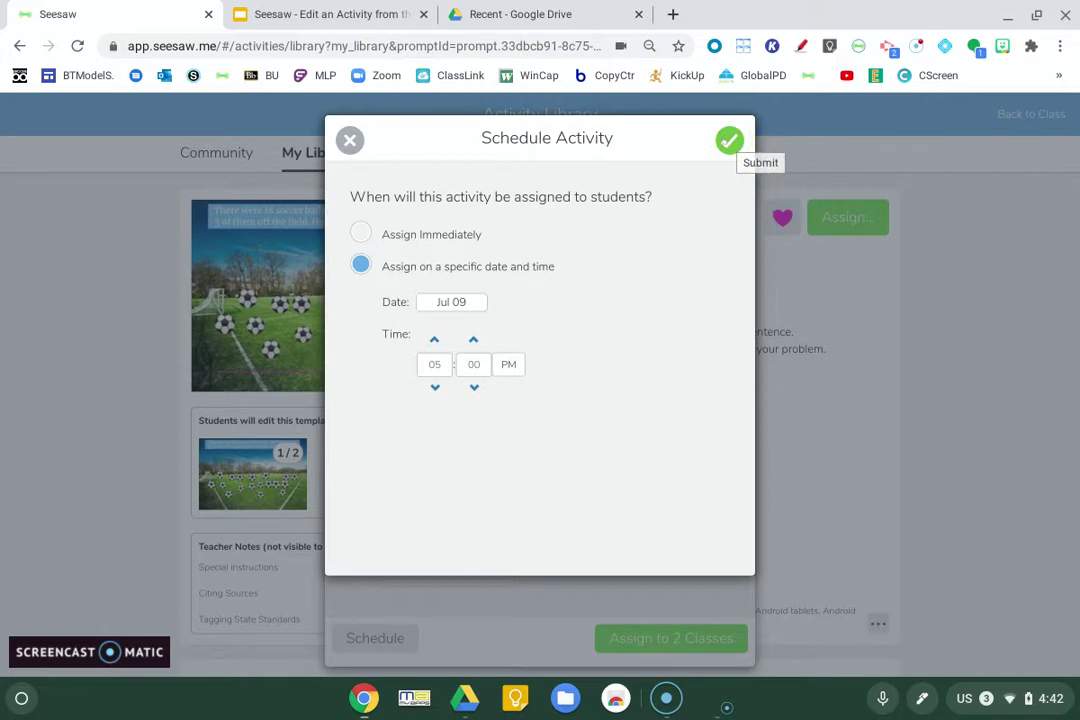
left_click(729, 140)
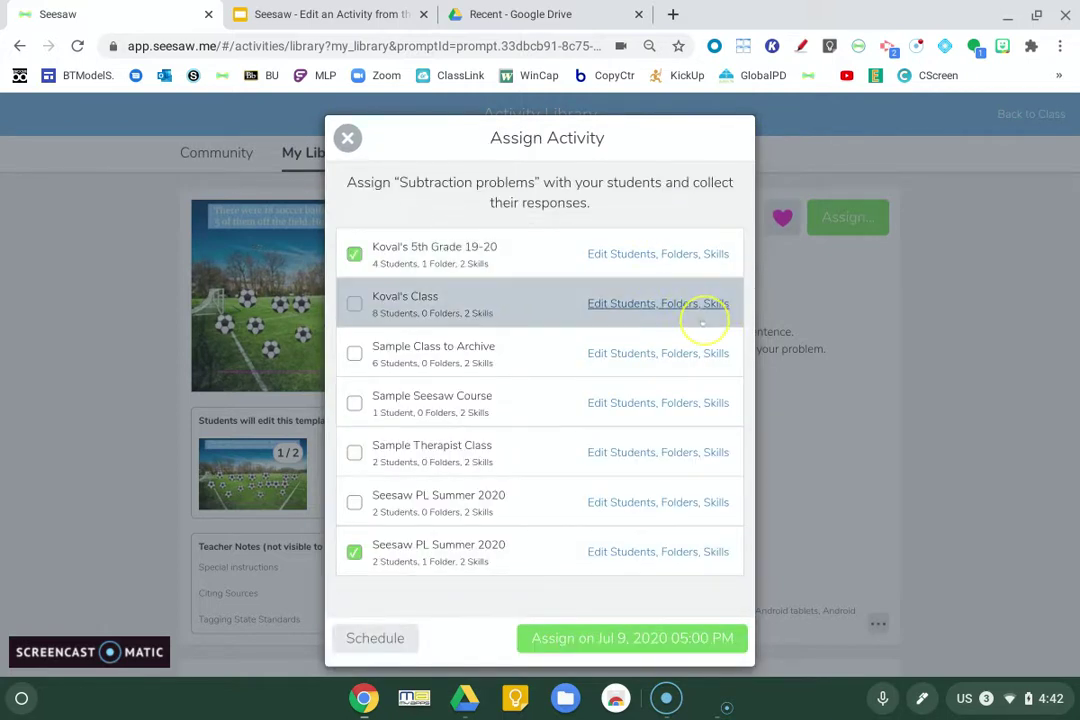
Step: Assign Subtraction problems to both classes for Jul 9, 2020 at 05:00 PM
scroll(637, 548, "down", 1)
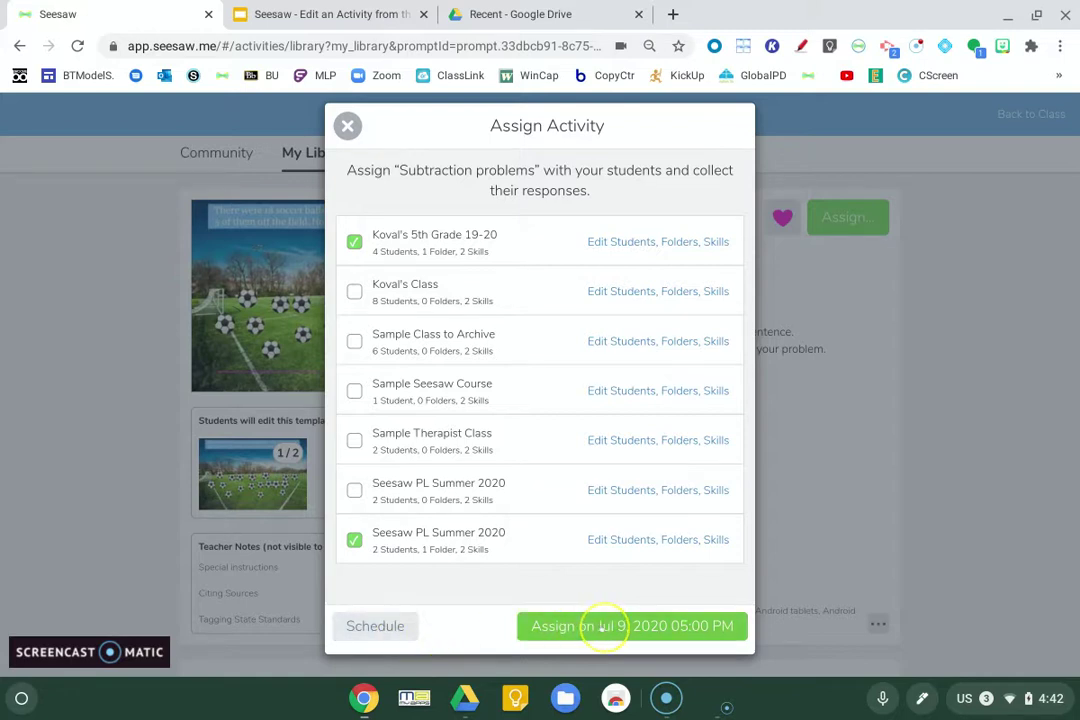
left_click(604, 626)
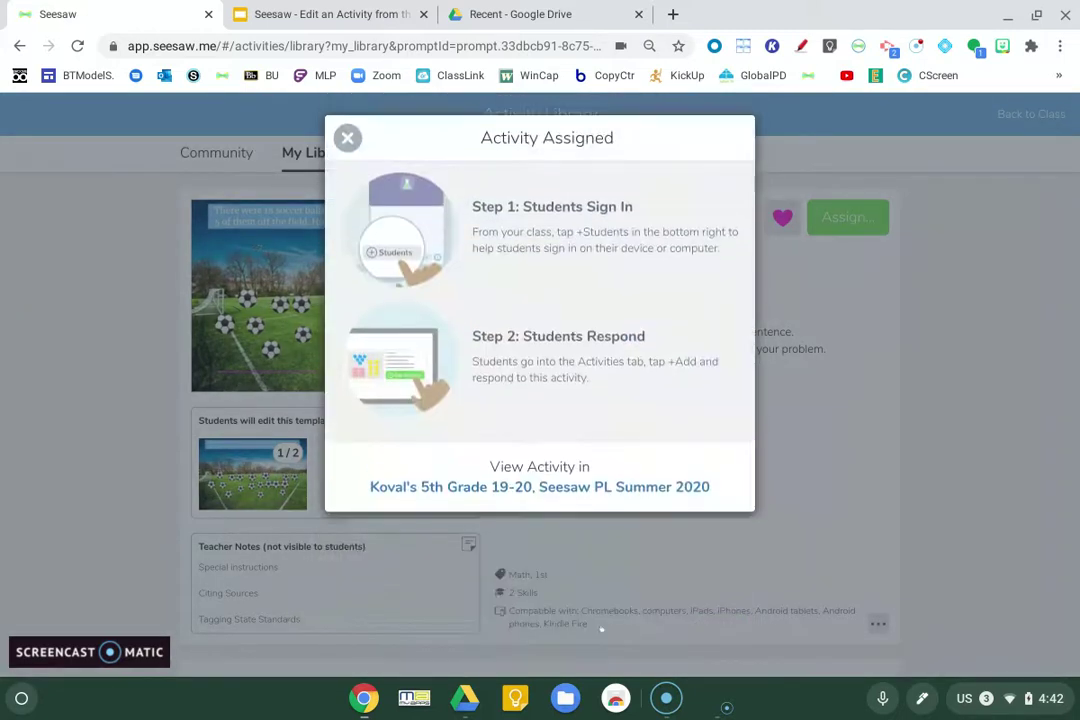